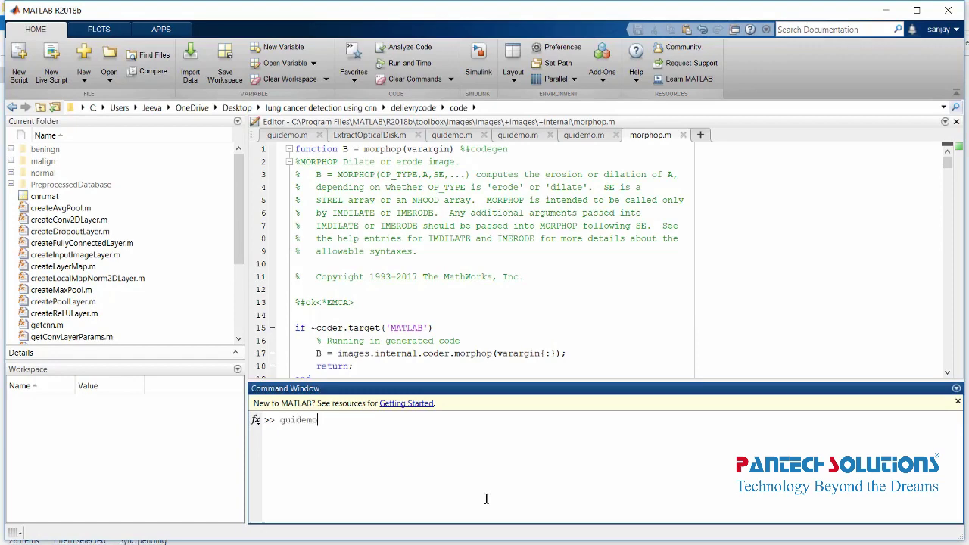
Launch the Deep Learning Based Lung Cancer Detection GUI with guidemo and move it centre-left.
key("Return")
left_click_drag(847, 38, 527, 78)
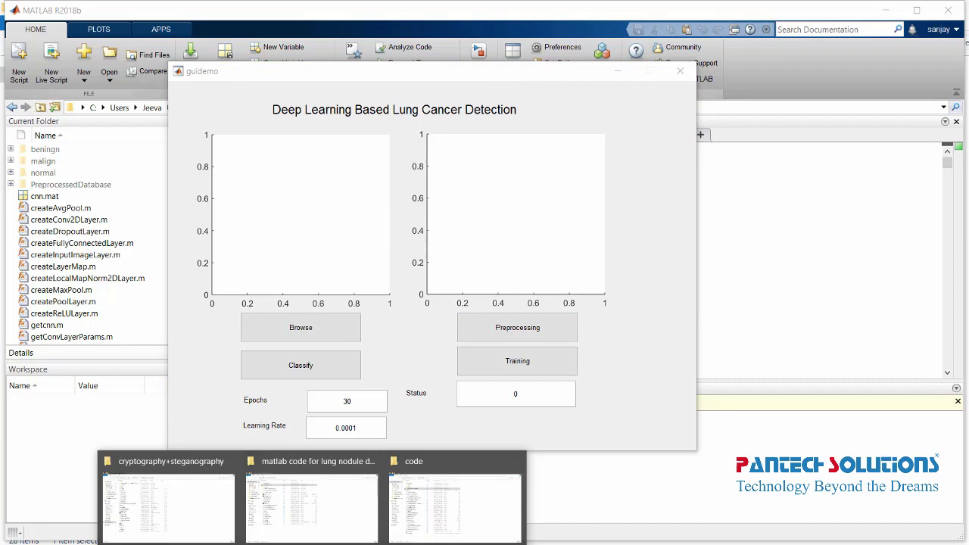
Browse the original beningn CT scans, then open the empty PreprocessedDatabase\beningn folder.
left_click(454, 500)
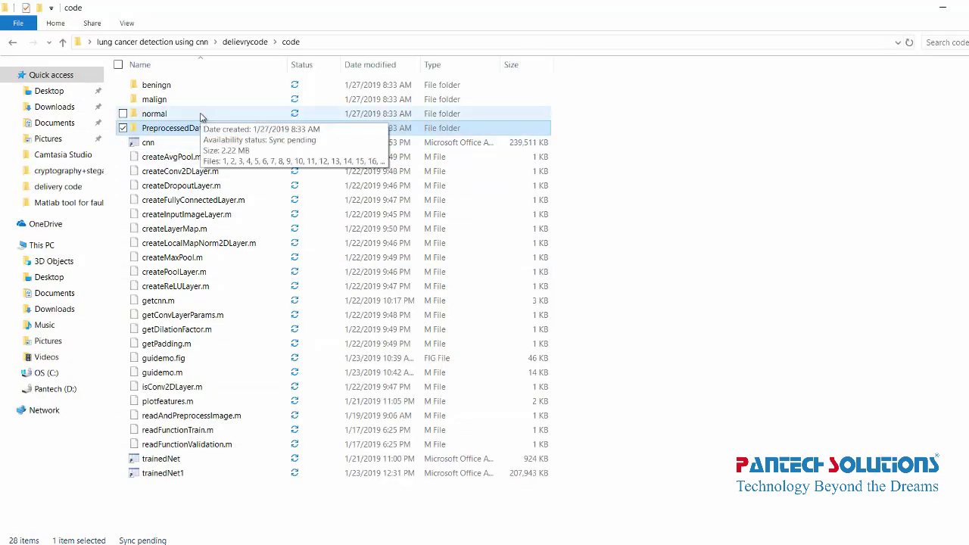
double_click(192, 87)
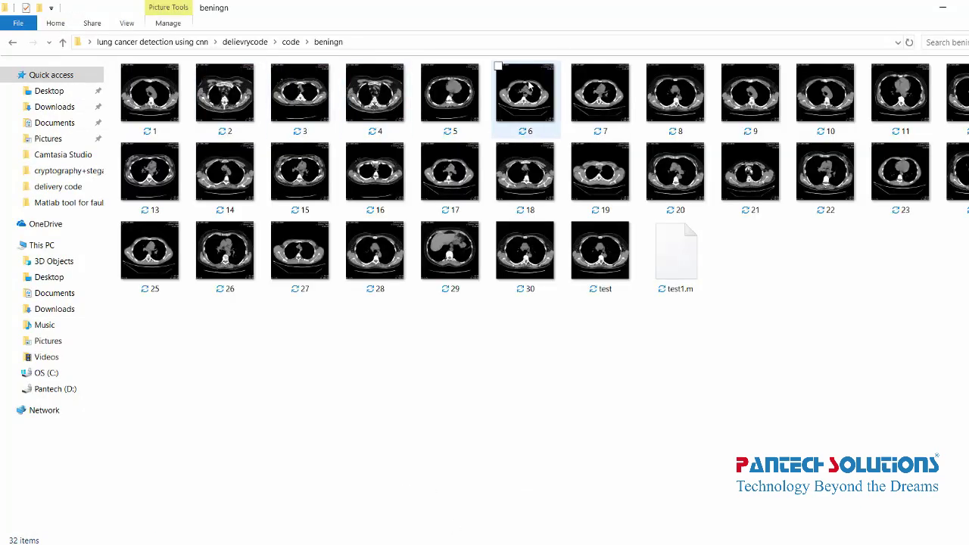
left_click(291, 42)
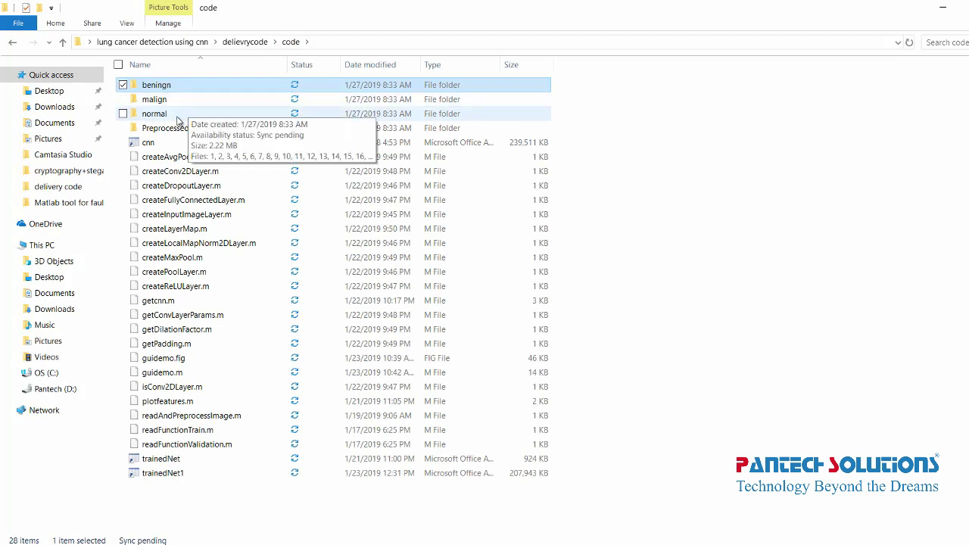
double_click(192, 90)
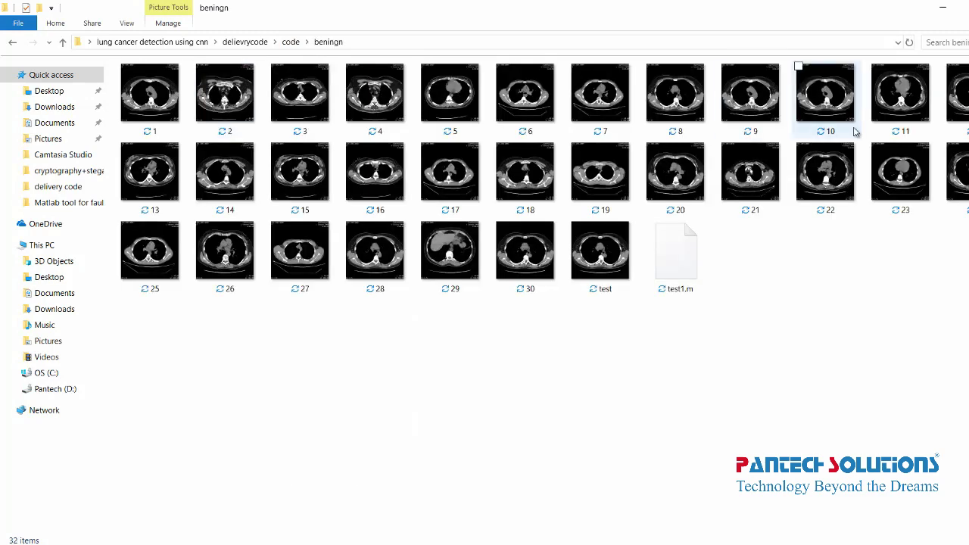
left_click(291, 42)
double_click(185, 128)
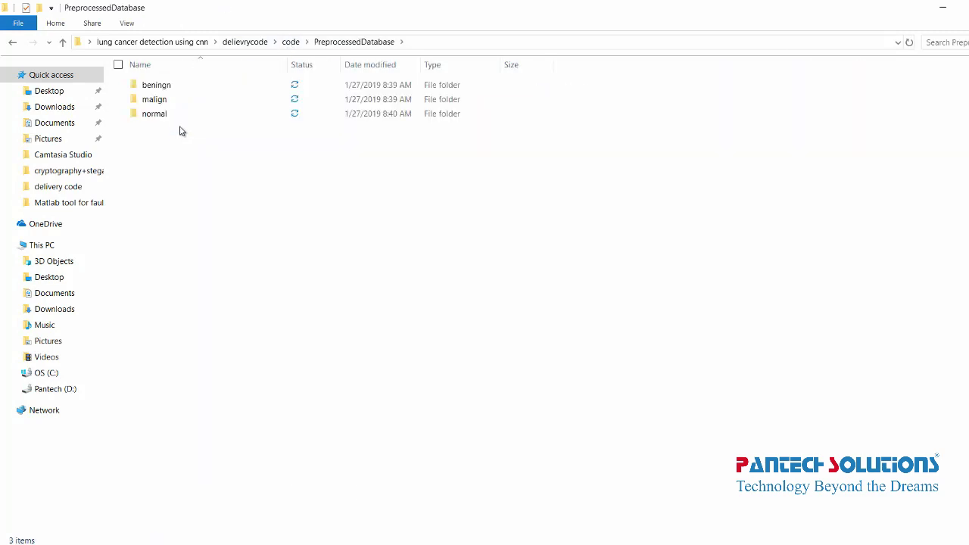
double_click(186, 92)
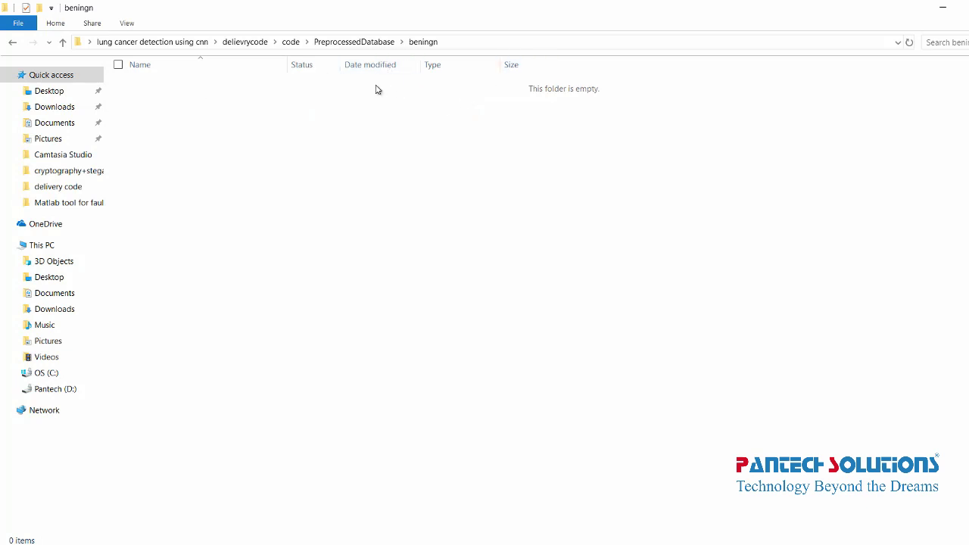
Run Preprocessing in the detection GUI and check that the PreprocessedDatabase beningn folder fills with images.
left_click(370, 46)
mouse_move(386, 539)
left_click(448, 506)
left_click(547, 331)
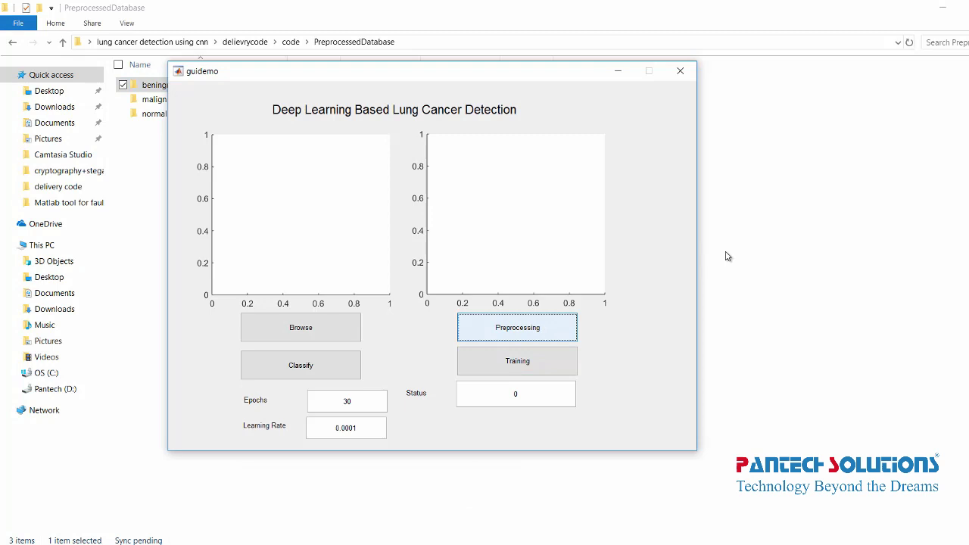
left_click(747, 206)
double_click(162, 86)
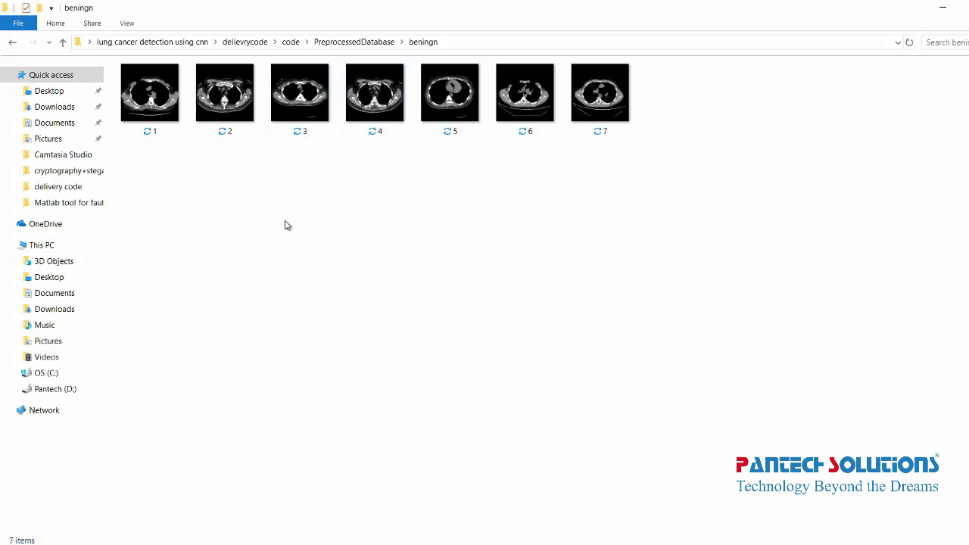
Start training the network from the detection GUI.
mouse_move(372, 539)
left_click(467, 489)
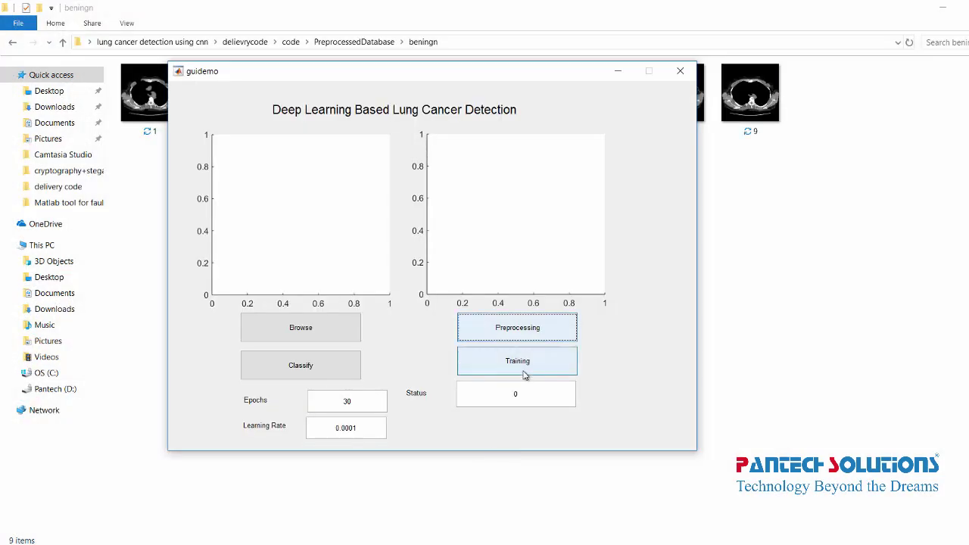
left_click(527, 369)
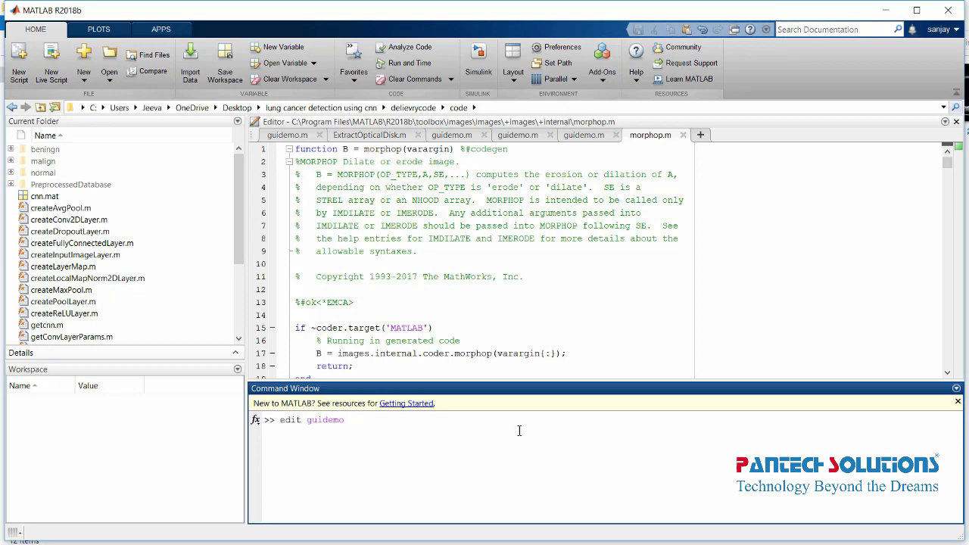
Scroll through the code in the first and third guidemo.m editor tabs.
left_click(640, 263)
scroll(401, 204, "down", 20)
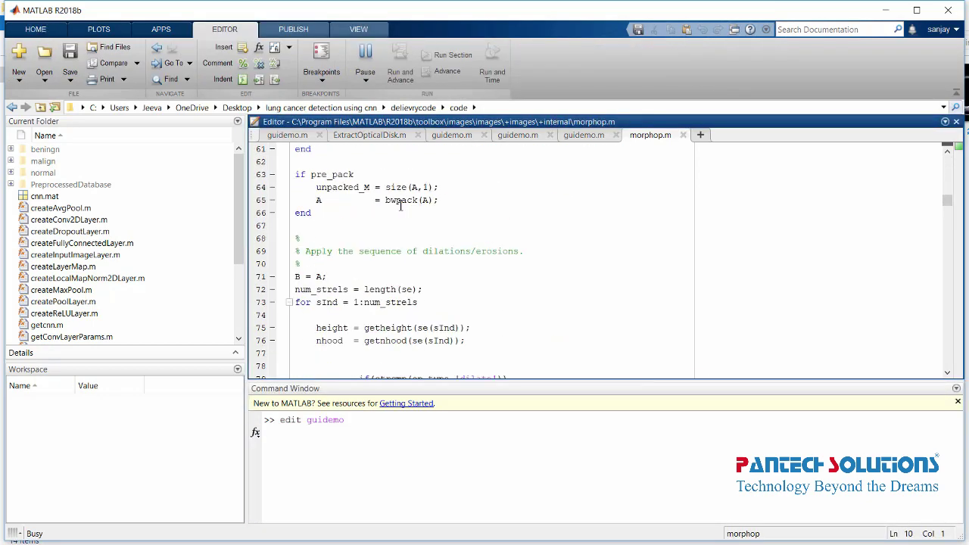
left_click(287, 134)
scroll(428, 267, "down", 20)
scroll(428, 266, "up", 15)
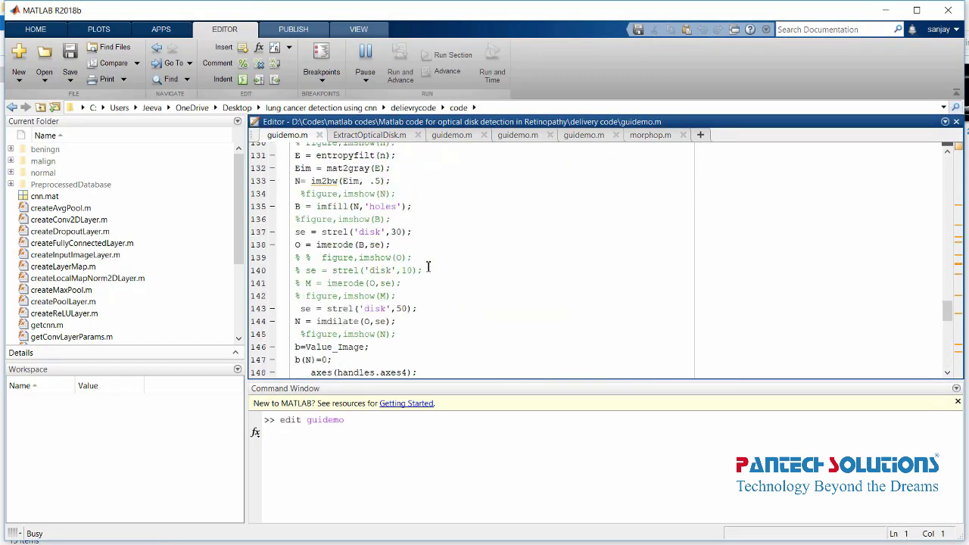
scroll(428, 267, "up", 3)
left_click(452, 135)
scroll(465, 285, "down", 20)
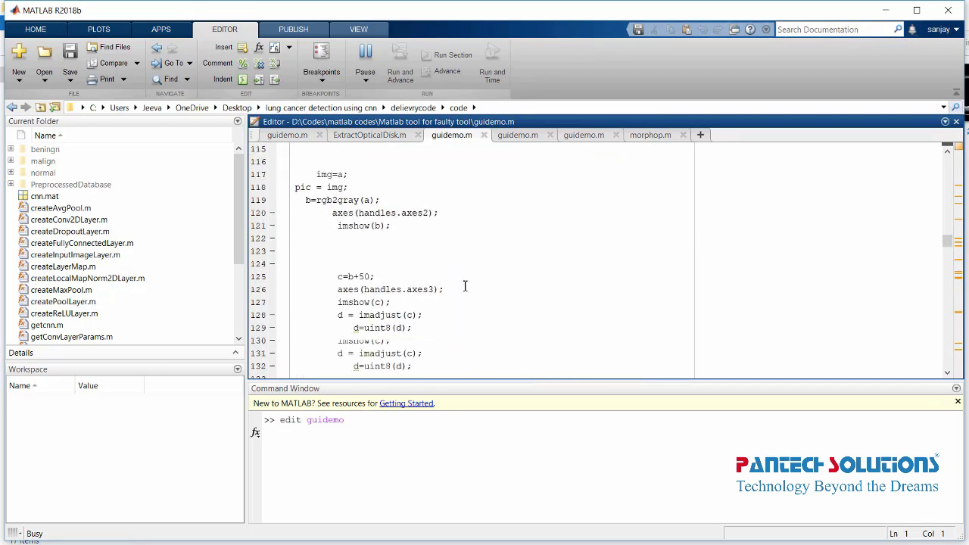
Review the lung nodule guidemo.m trainingOptions (maxEpochs 30, lr 0.0001), then return to the GUI.
left_click(518, 135)
scroll(520, 275, "down", 20)
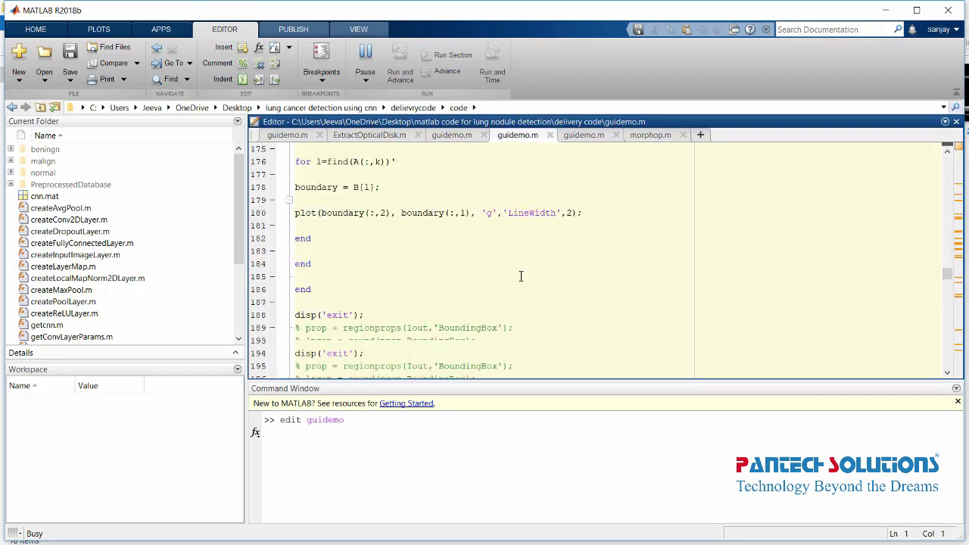
scroll(521, 277, "down", 20)
scroll(518, 274, "up", 5)
scroll(514, 273, "down", 4)
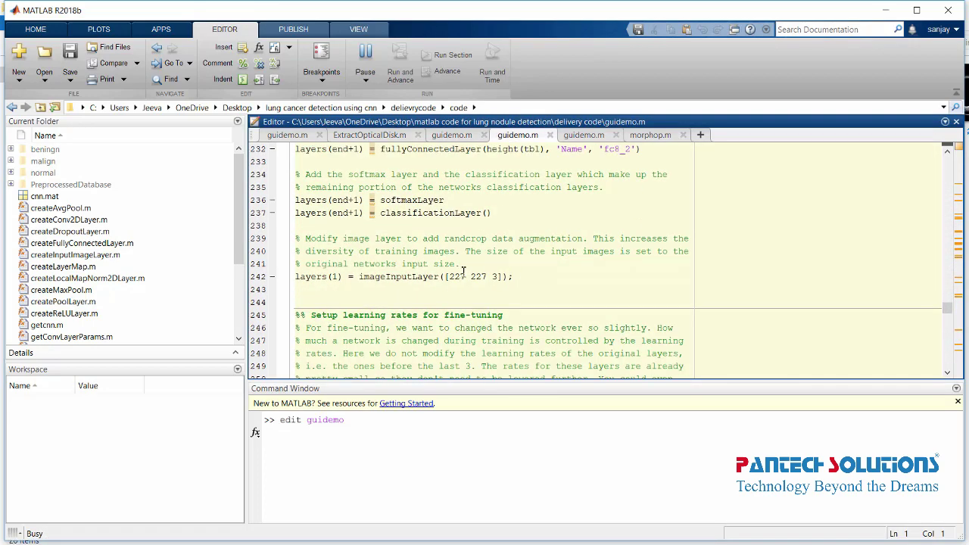
scroll(490, 271, "down", 19)
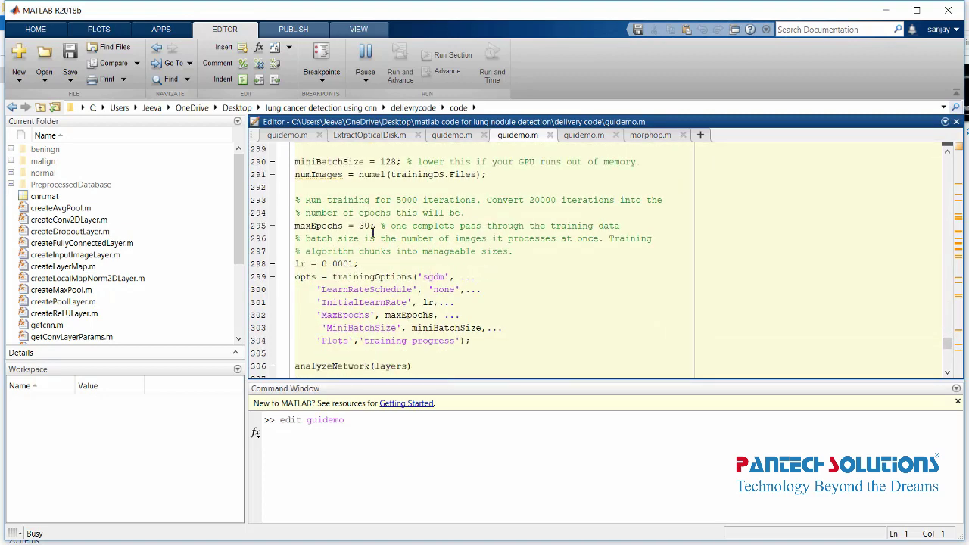
scroll(375, 250, "down", 3)
left_click(484, 500)
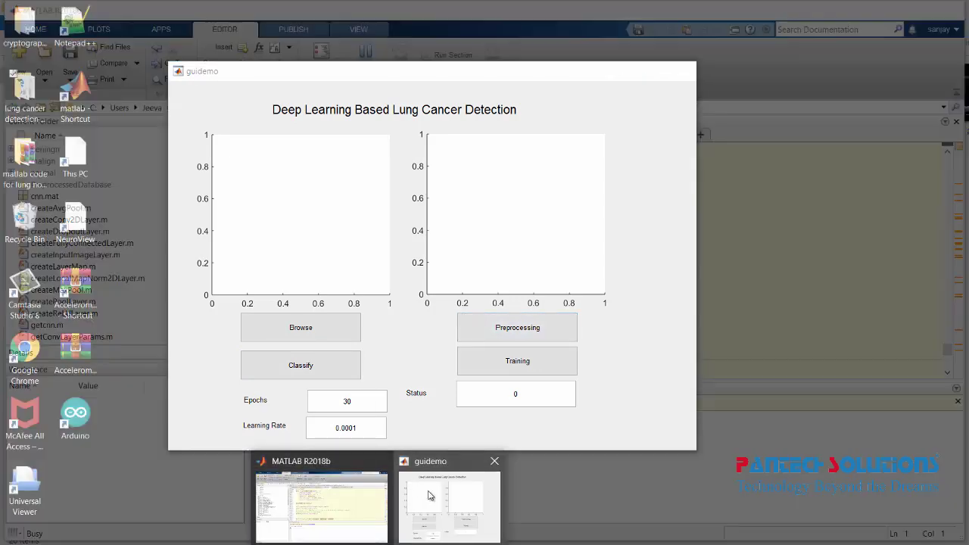
Look at the preprocessed normal folder, then open PreprocessedDatabase\malign.
left_click(432, 496)
left_click(457, 510)
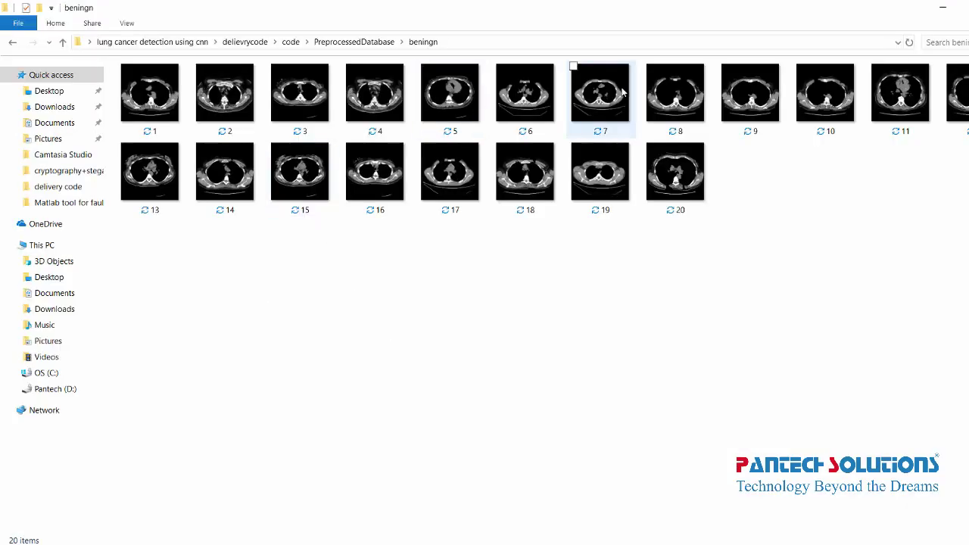
left_click(369, 43)
double_click(200, 120)
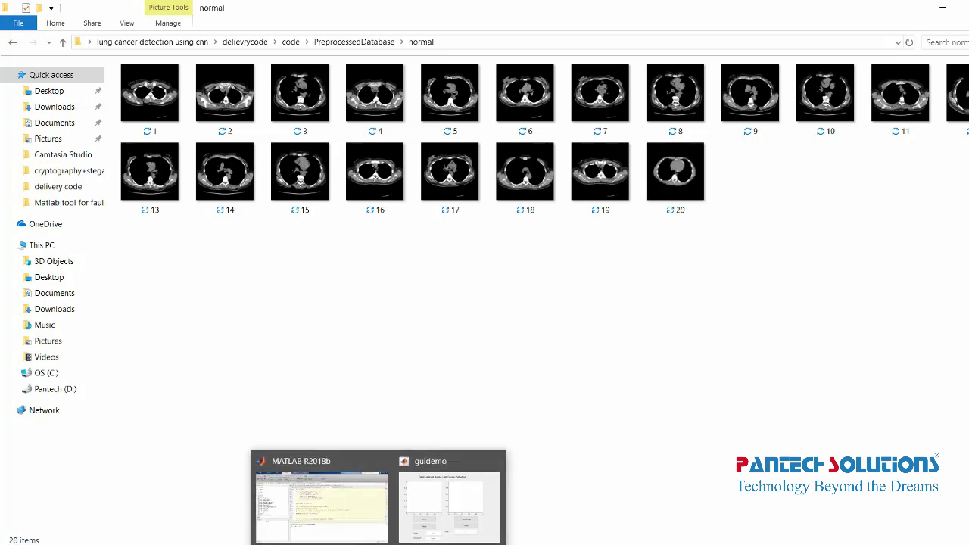
left_click(354, 42)
double_click(149, 98)
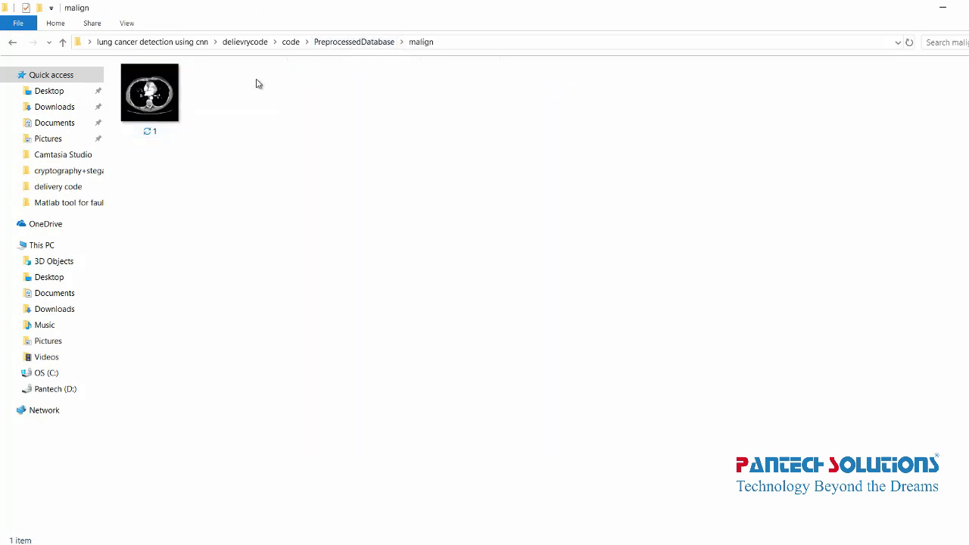
Open the preprocessed malign scans 1.png and 2.png in Photos, then close it.
left_click(149, 103)
double_click(149, 103)
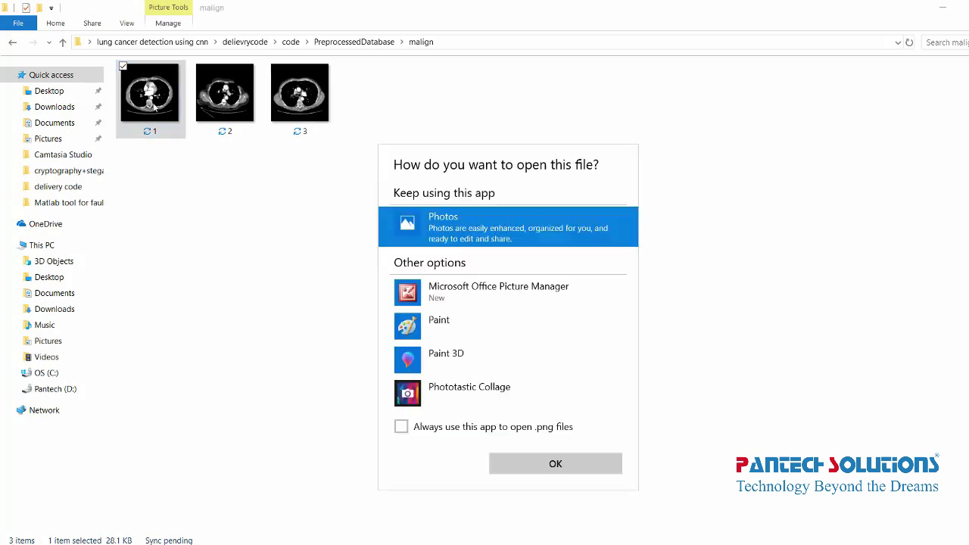
left_click(556, 463)
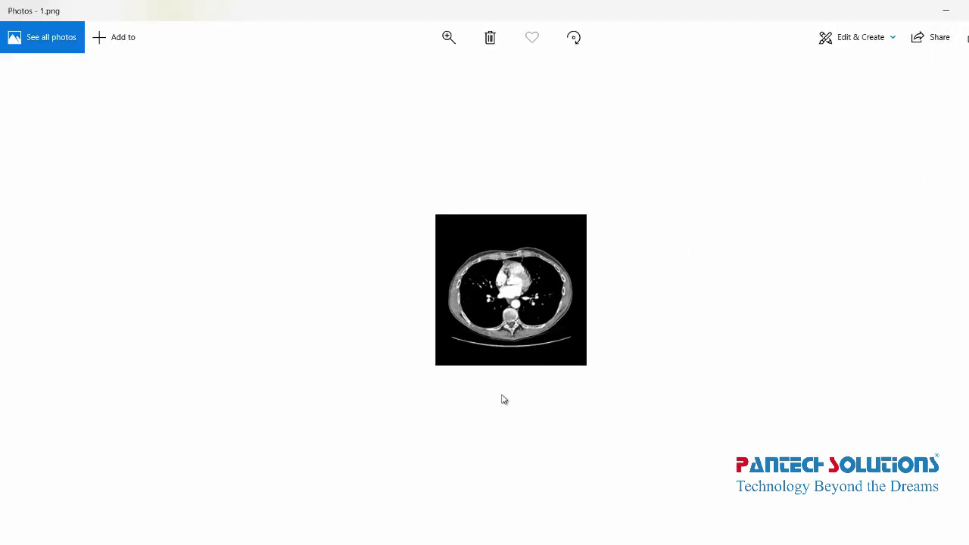
key("Right")
key("Right")
key("Right")
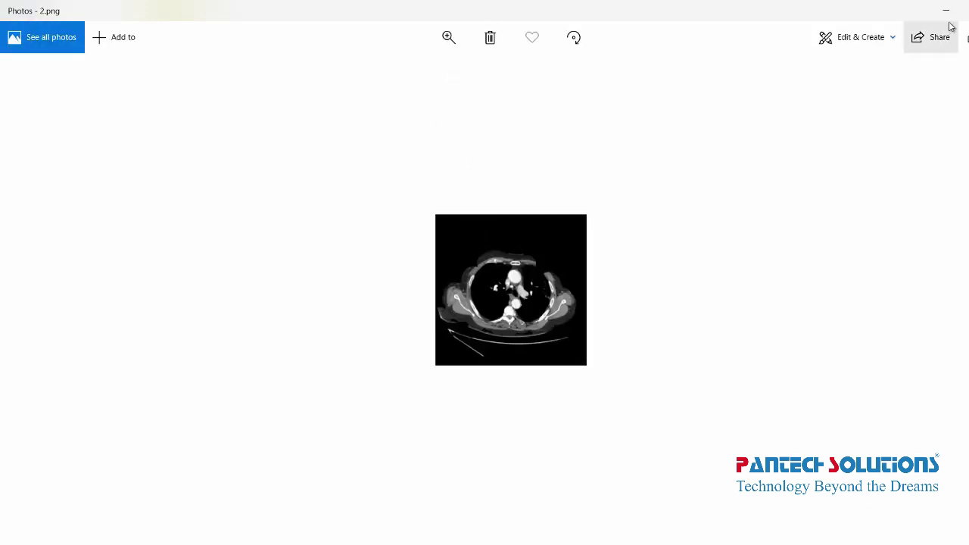
left_click(959, 11)
View the original malign 1.jpg scan in Photos, then go back to the code folder.
left_click(290, 42)
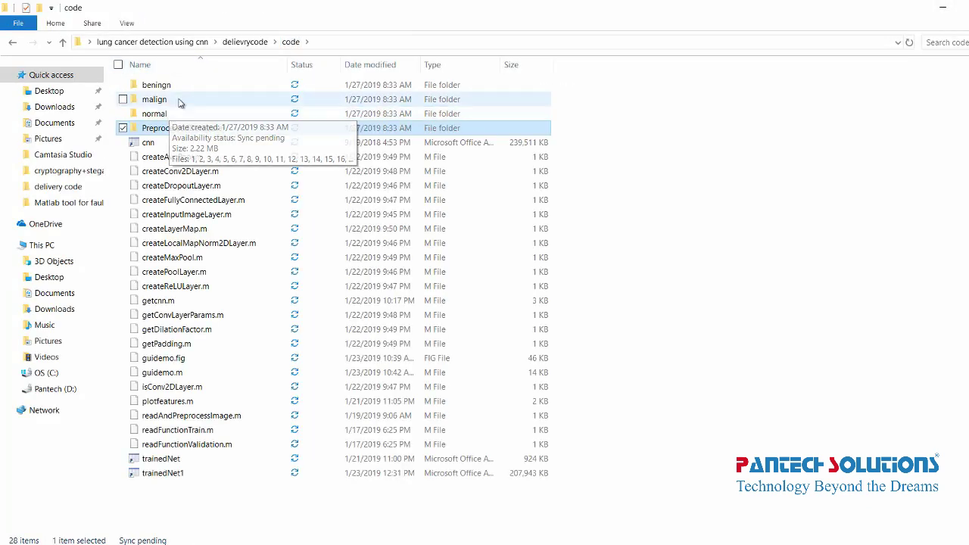
double_click(182, 101)
double_click(182, 101)
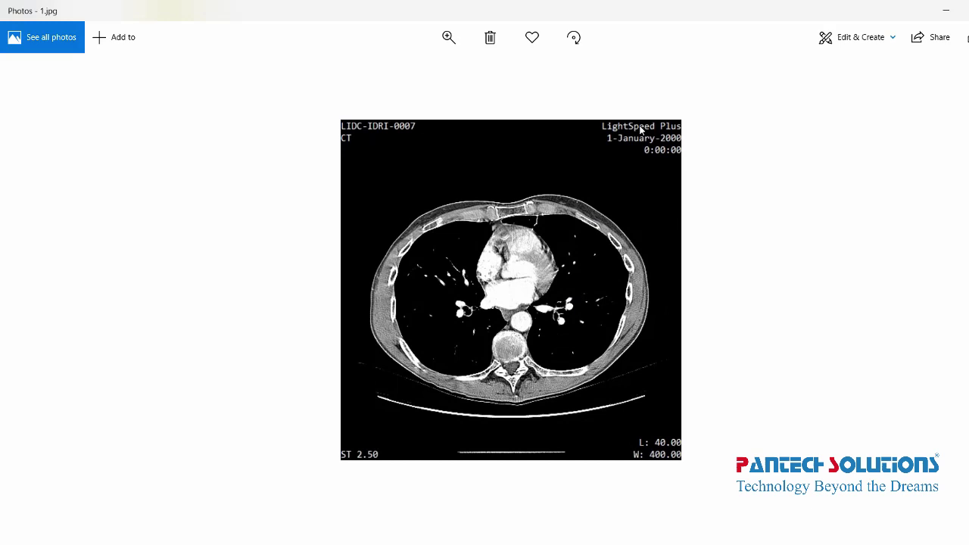
left_click(960, 10)
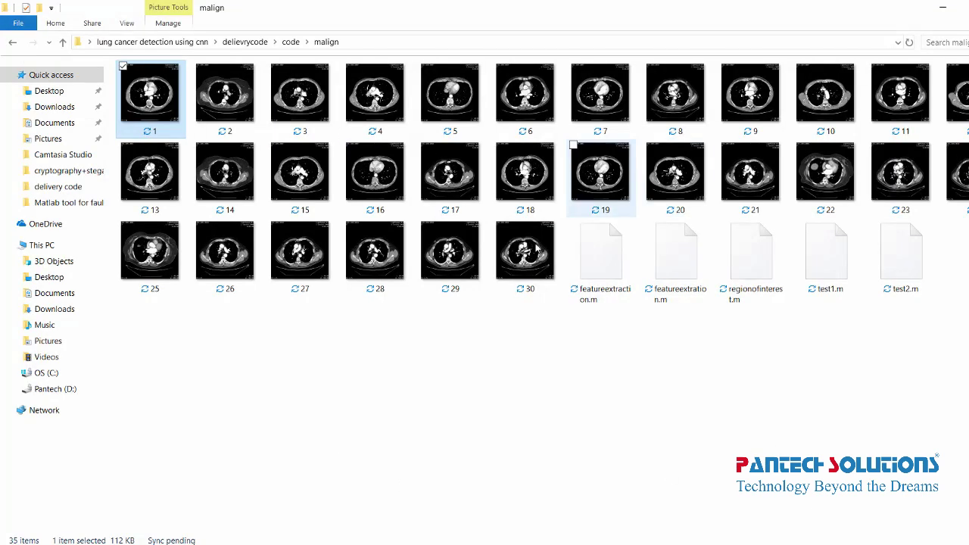
left_click(291, 42)
Open PreprocessedDatabase, then run Preprocessing in the GUI until the PreProcessing Completed dialog appears.
double_click(184, 127)
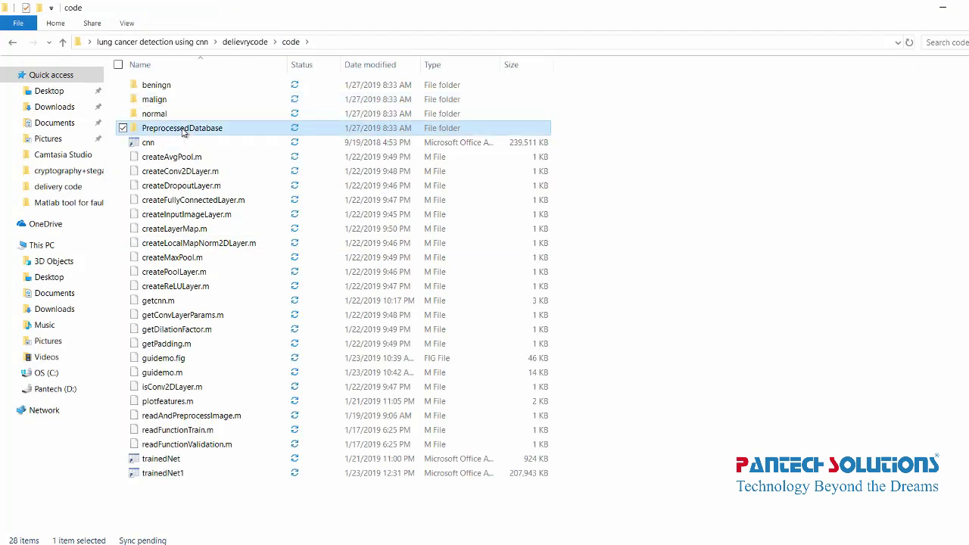
mouse_move(472, 512)
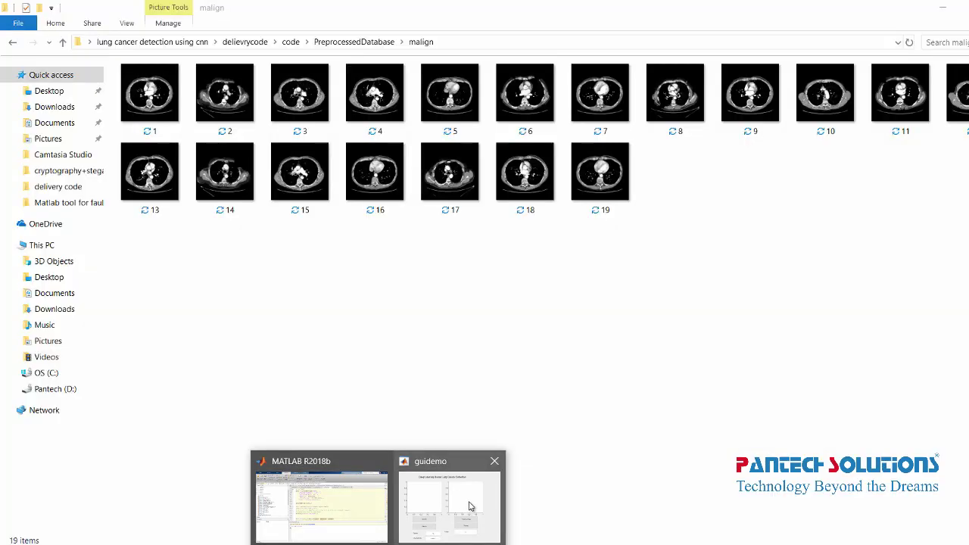
left_click(469, 506)
left_click(463, 332)
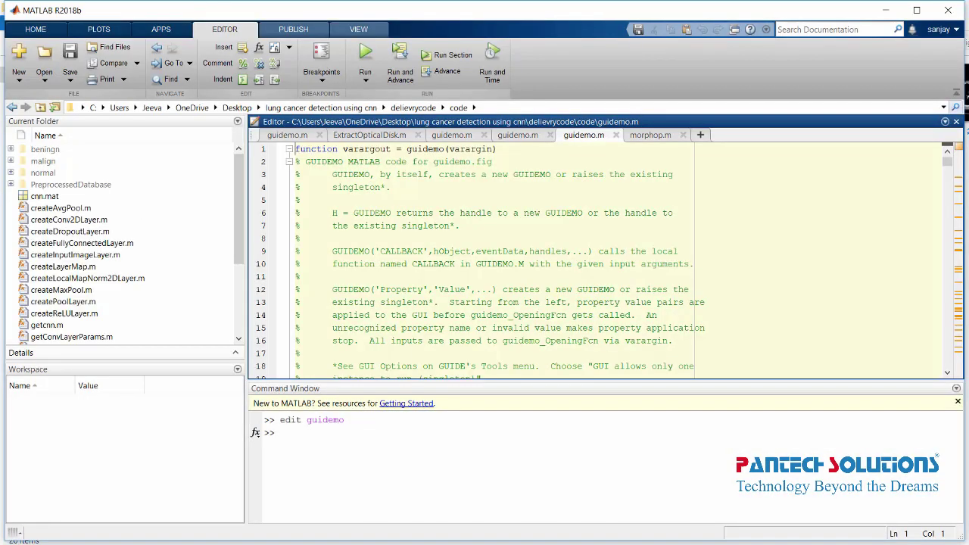
left_click(513, 475)
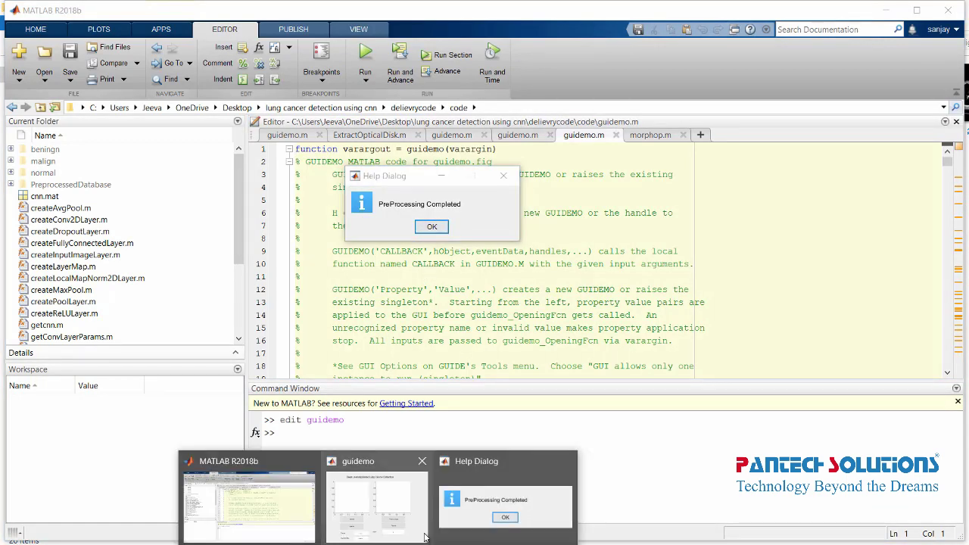
left_click(421, 496)
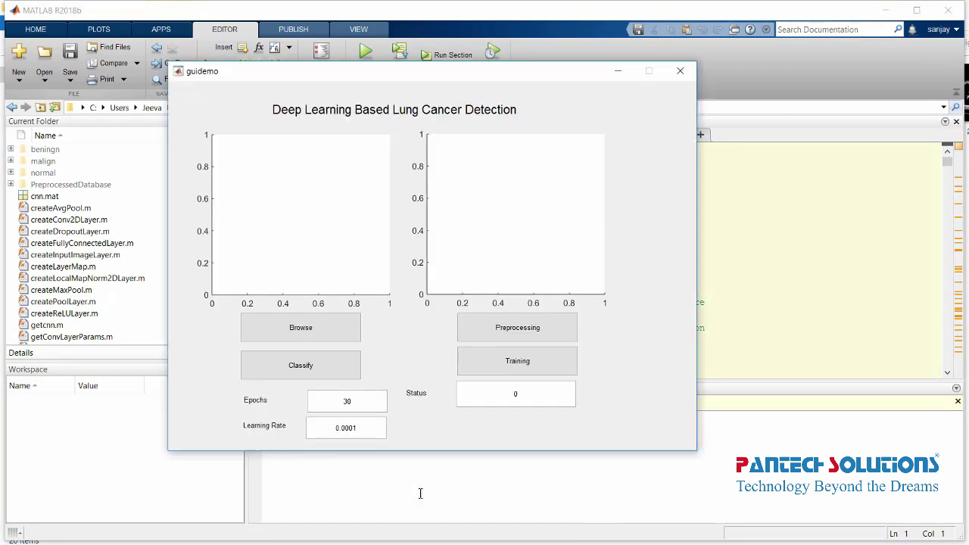
Start CNN training and move the GUI aside as the 25-layer Network Analyzer opens.
left_click(537, 362)
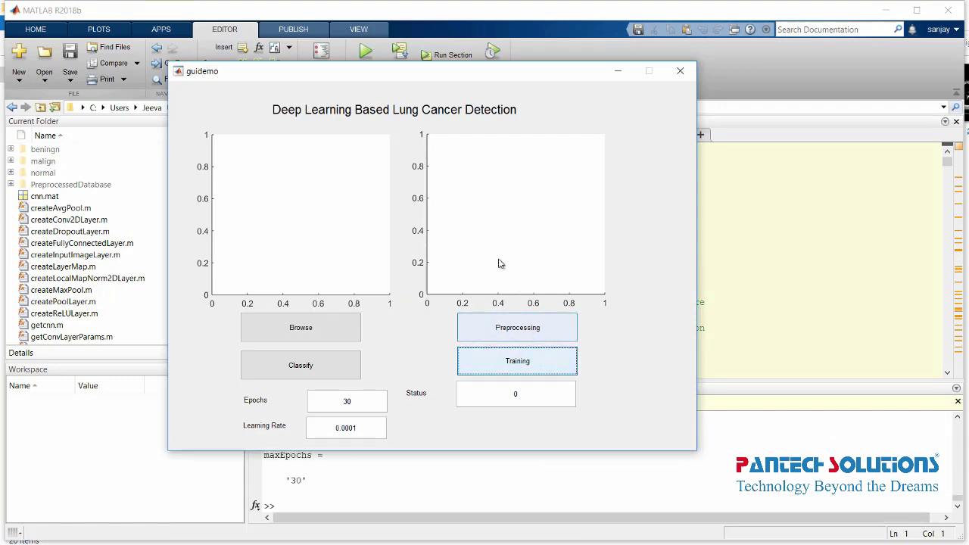
left_click_drag(469, 74, 485, 42)
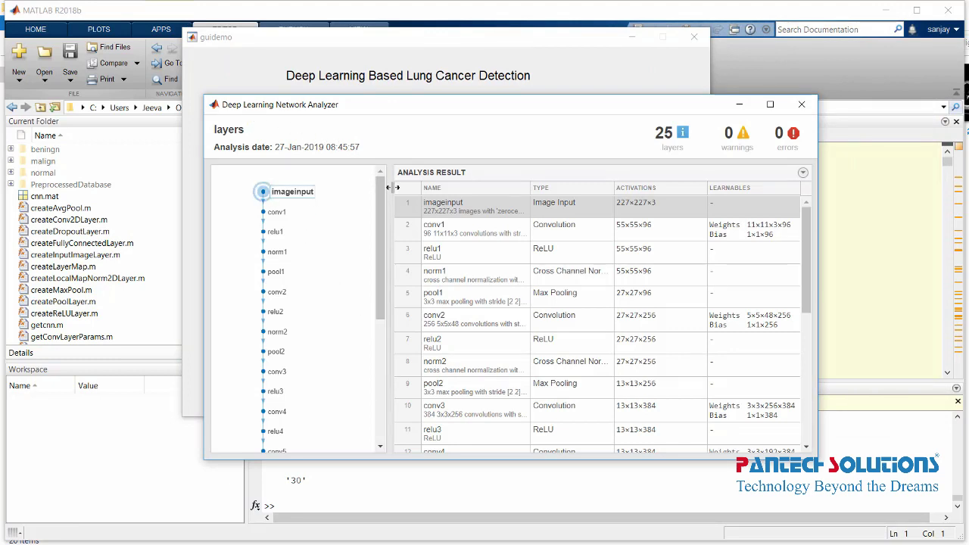
Scroll the layer graph while training runs 30 epochs to about 83% accuracy.
left_click_drag(383, 203, 388, 327)
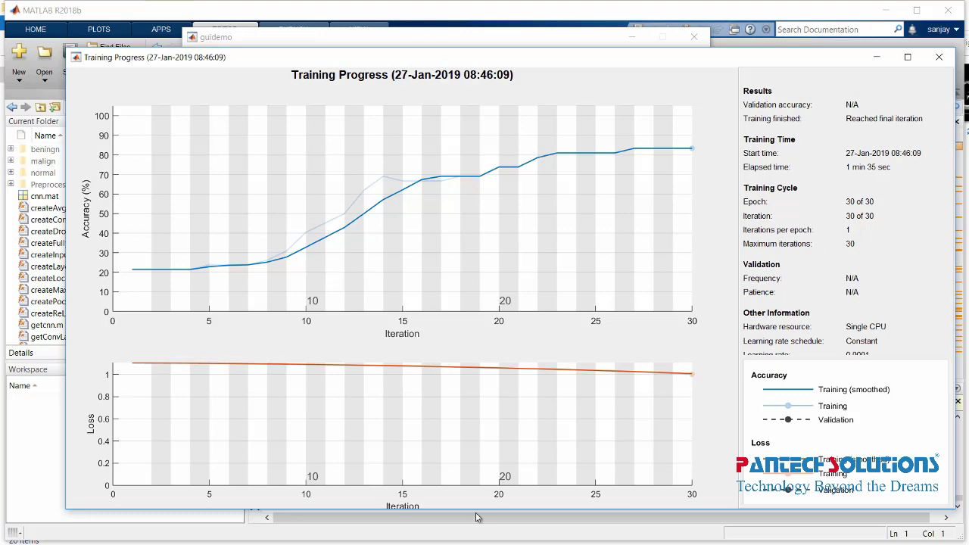
Load a CT scan from the benign folder into the detection GUI and classify it.
mouse_move(250, 539)
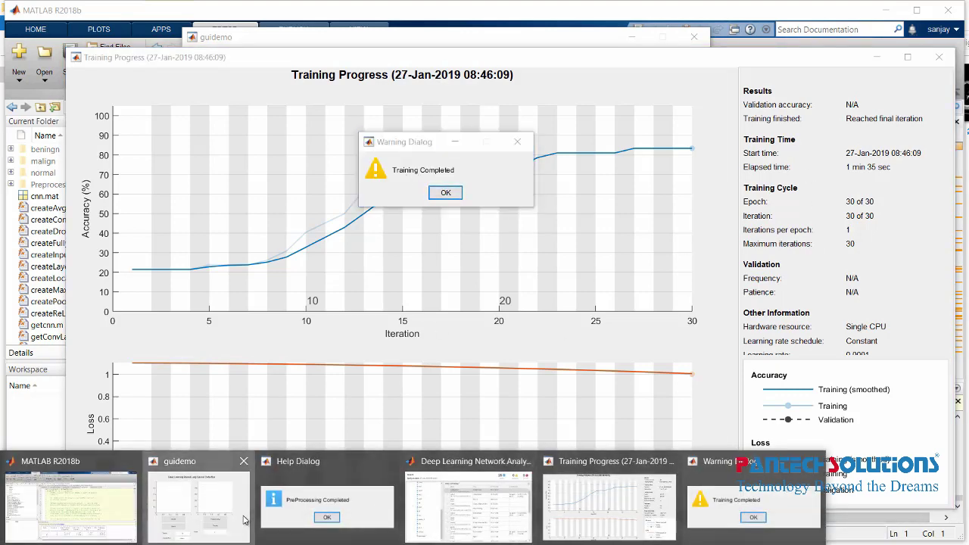
left_click(199, 504)
left_click(314, 293)
double_click(325, 131)
double_click(329, 326)
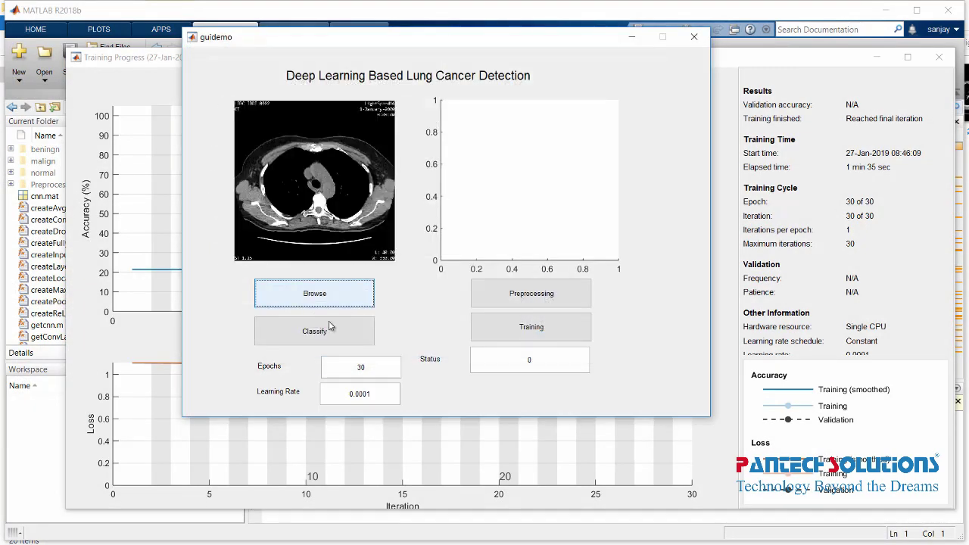
left_click(330, 328)
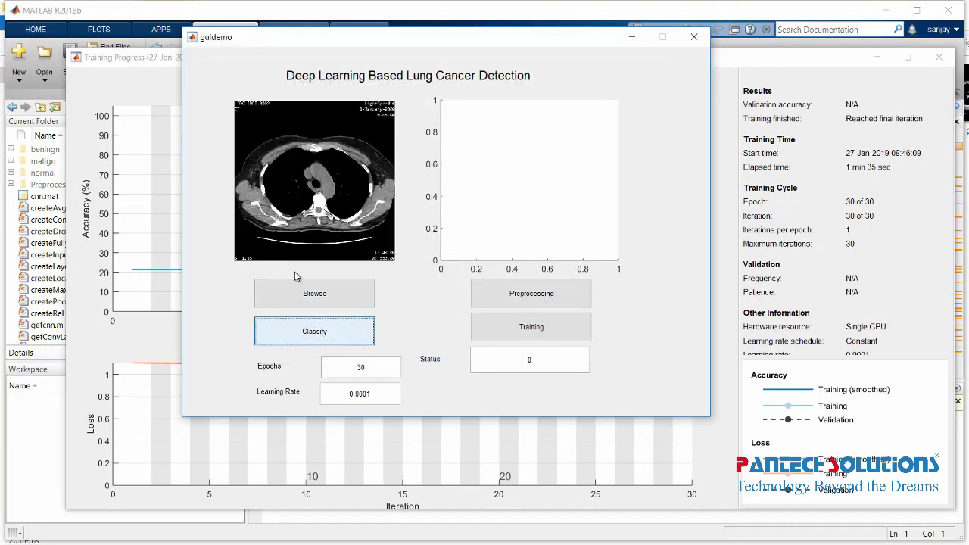
Classify another benign scan, then a malignant scan showing lesion regions in red.
left_click(331, 306)
double_click(329, 325)
left_click(339, 334)
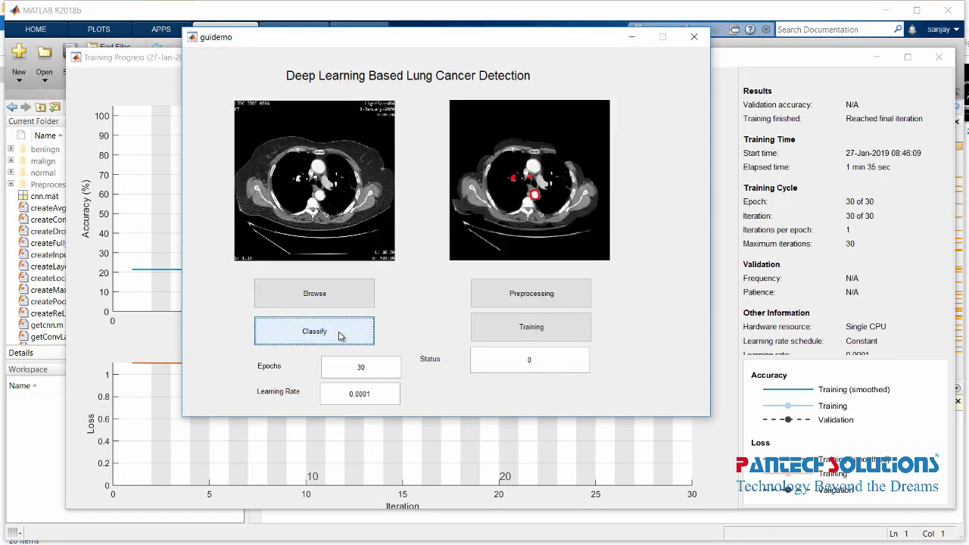
left_click(340, 325)
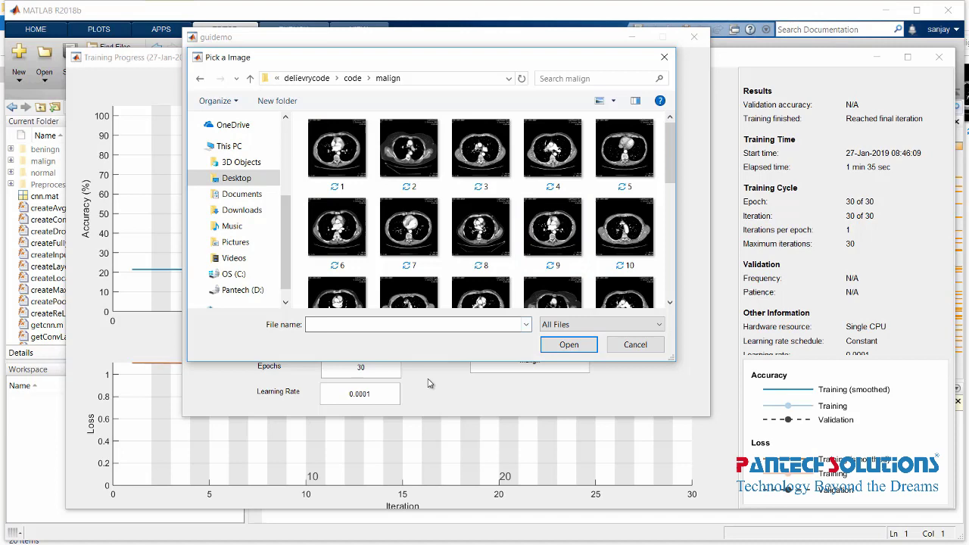
left_click(569, 345)
left_click(373, 336)
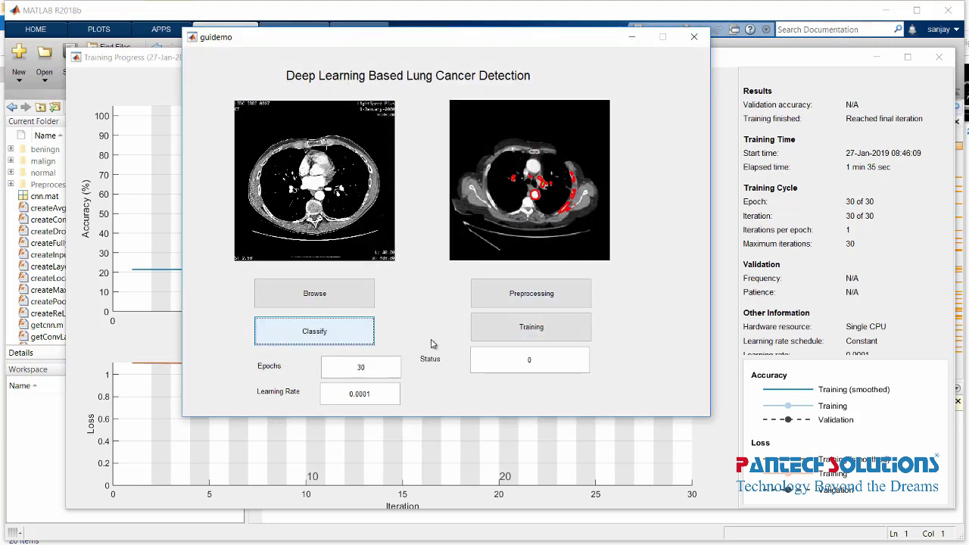